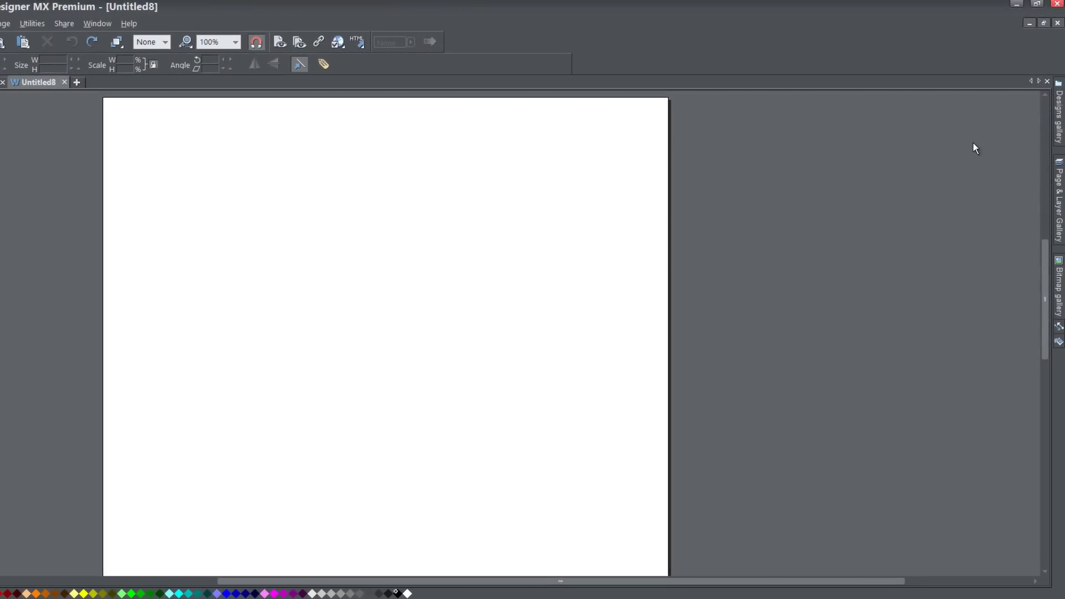
# Step: Pin the Designs gallery and drag the Autumn 1 landscape photo from Page Elements > Photos onto the page
pyautogui.click(1061, 119)
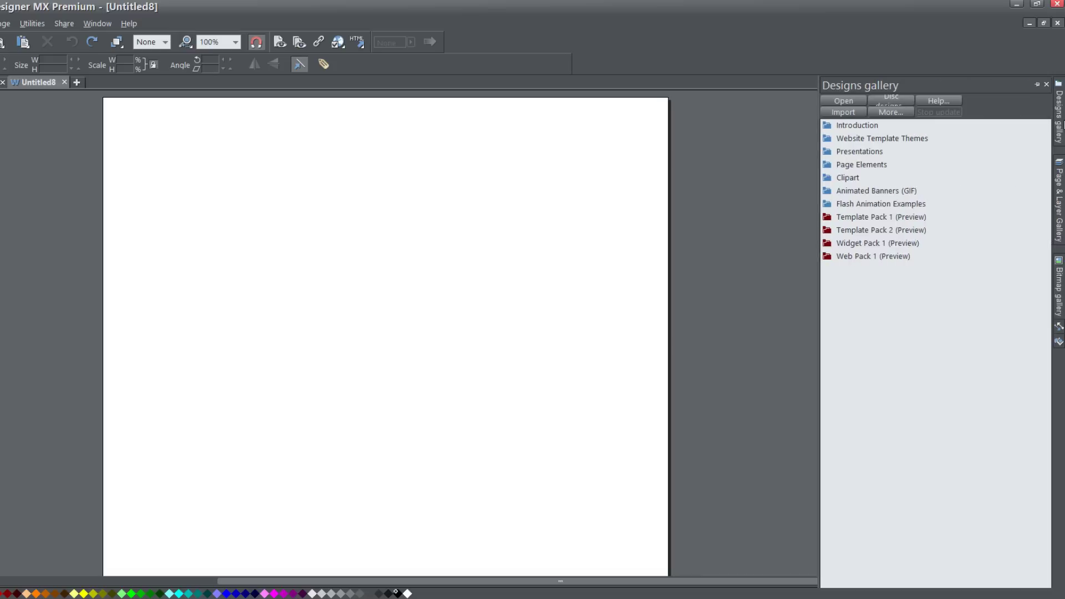
pyautogui.click(1037, 85)
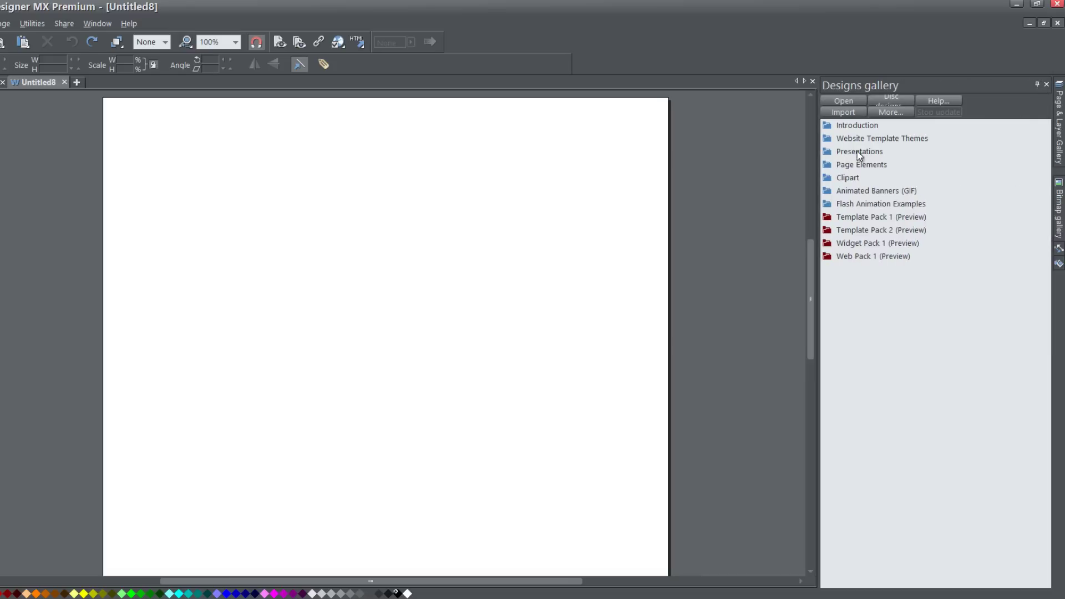
pyautogui.click(827, 164)
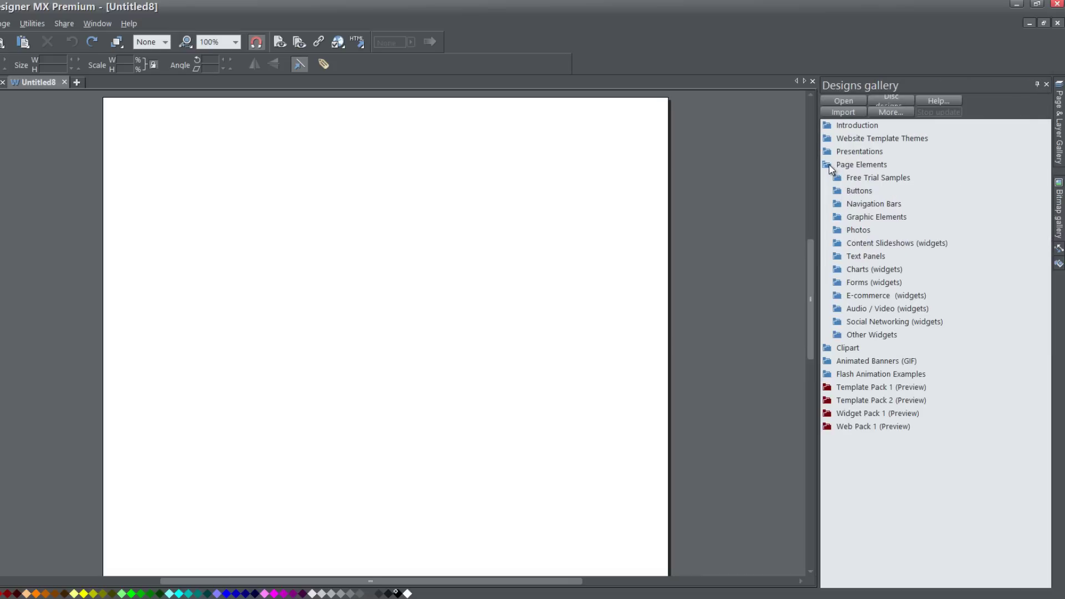
pyautogui.click(837, 231)
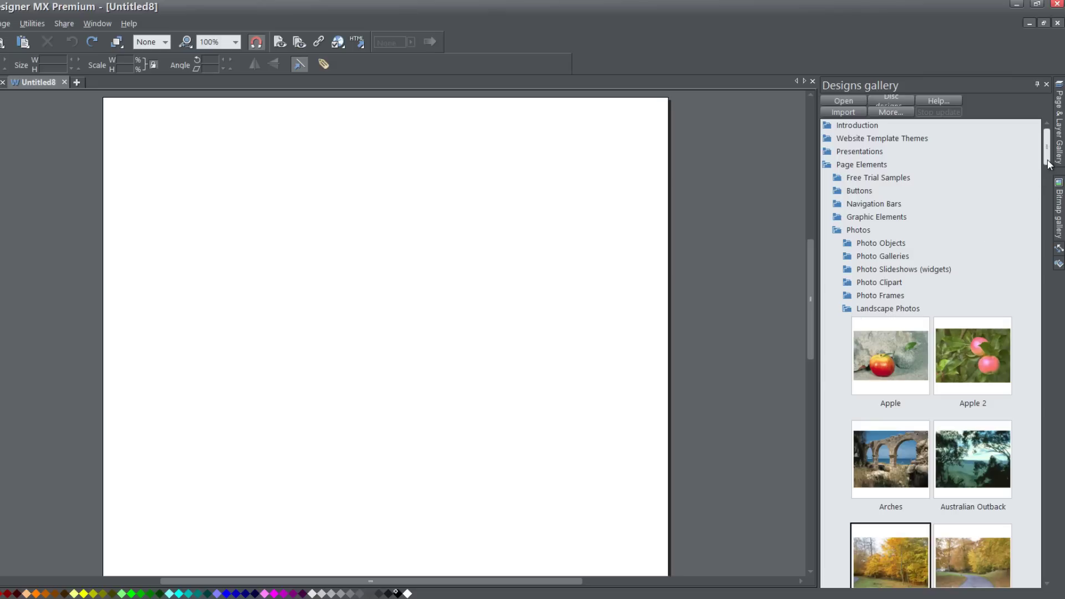
pyautogui.moveTo(1049, 164); pyautogui.dragTo(1048, 172)
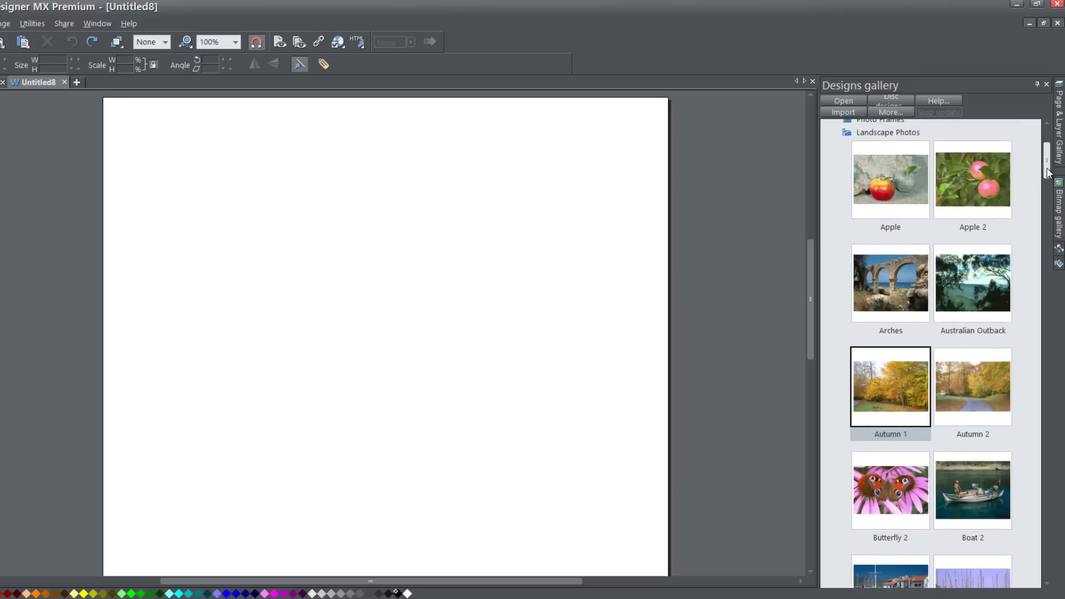
pyautogui.moveTo(888, 385); pyautogui.dragTo(413, 348)
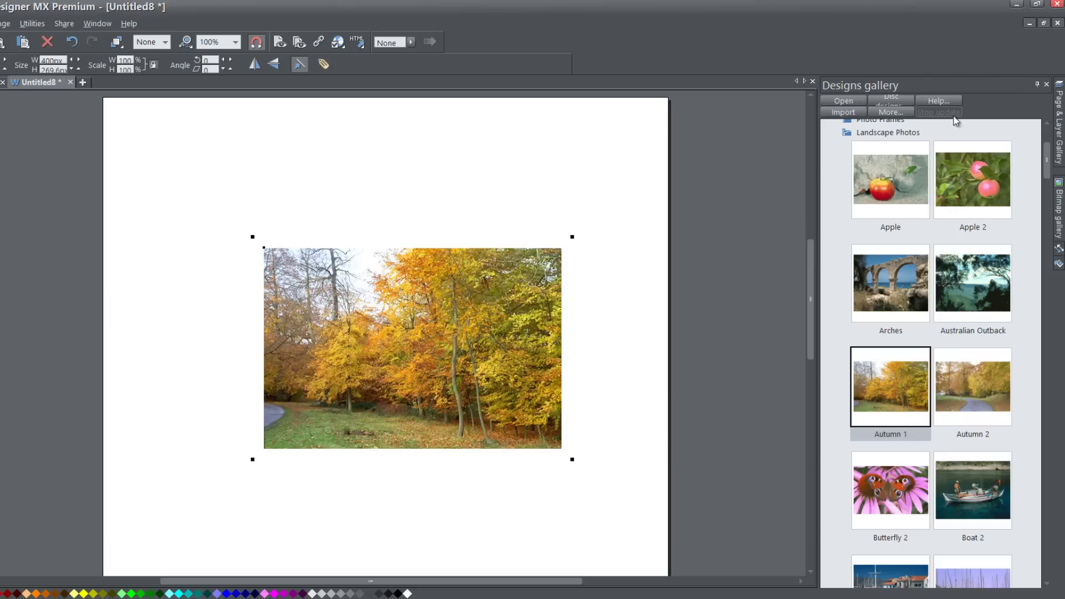
# Step: Shift the autumn photo up-right and draw a 272 x 264 px rectangle to its left
pyautogui.click(1046, 85)
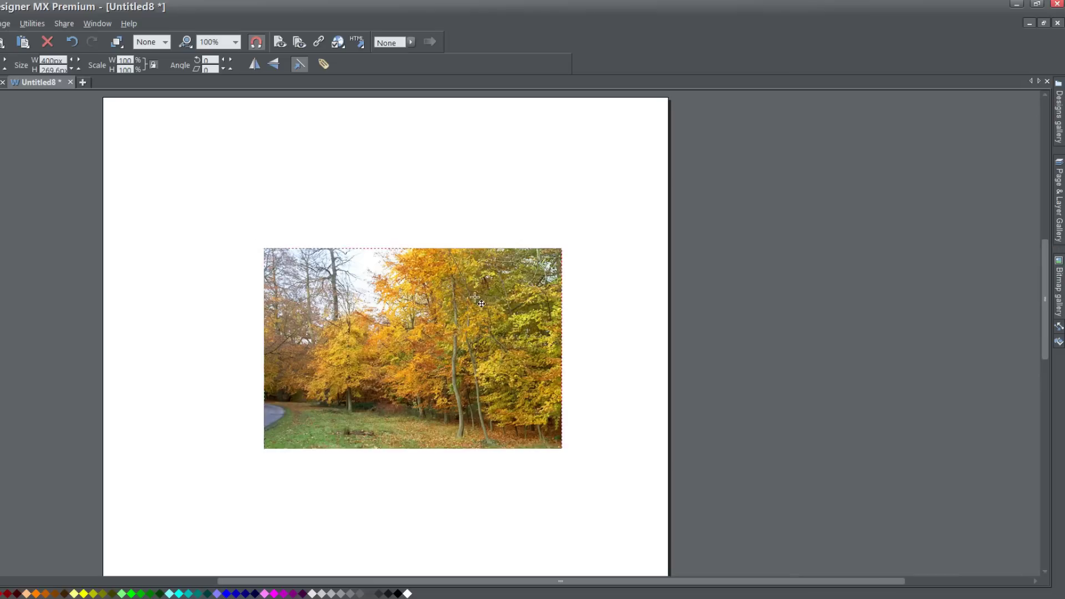
pyautogui.moveTo(452, 322); pyautogui.dragTo(527, 283)
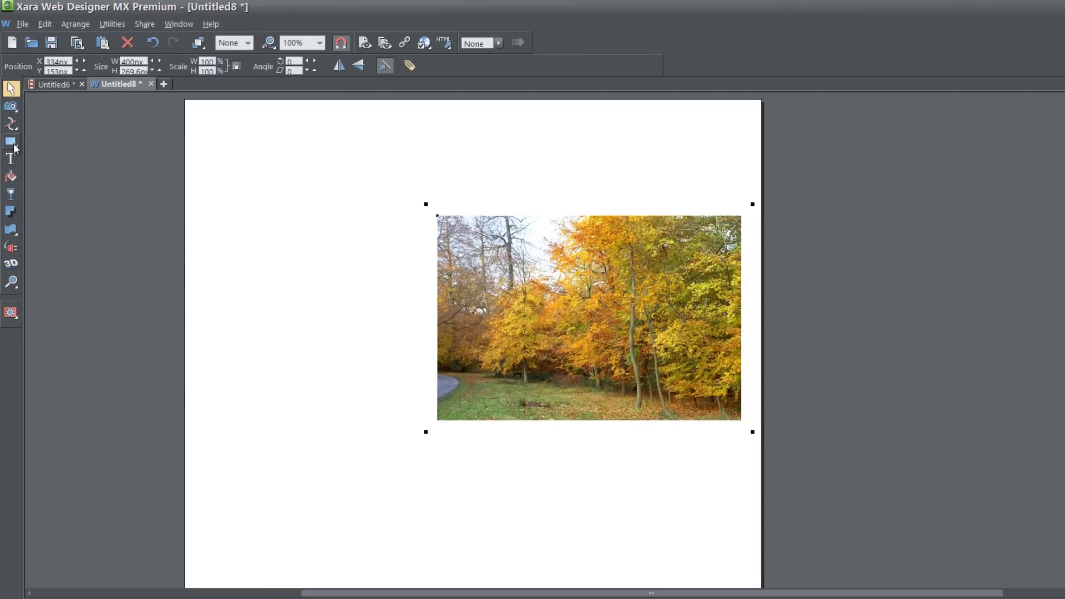
pyautogui.click(34, 143)
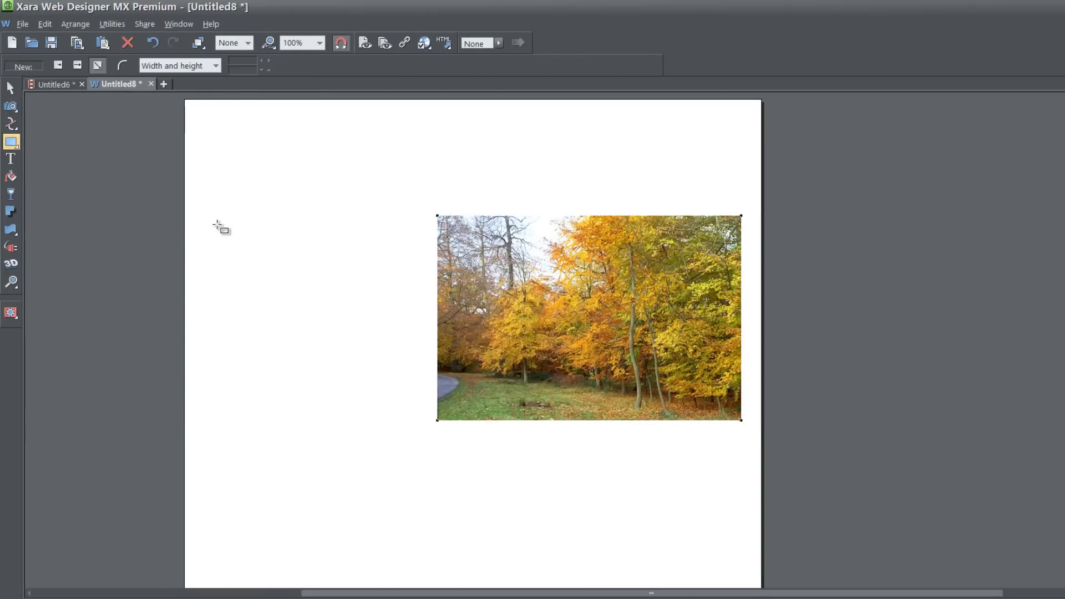
pyautogui.moveTo(214, 221); pyautogui.dragTo(421, 417)
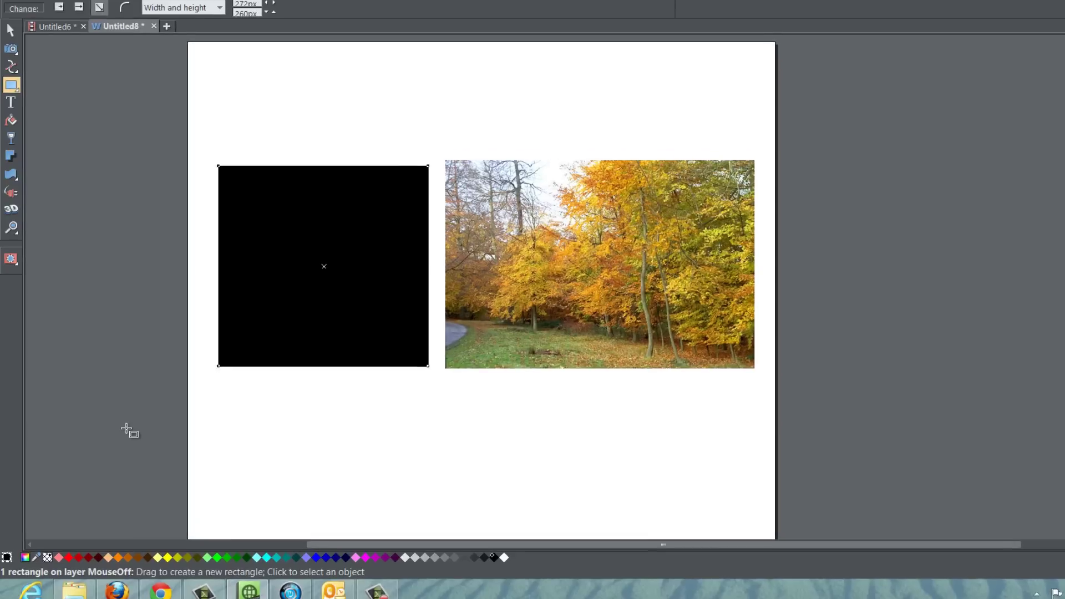
# Step: Fill the rectangle dark red (H 0, S 193, V 130) in the Color editor
pyautogui.click(25, 549)
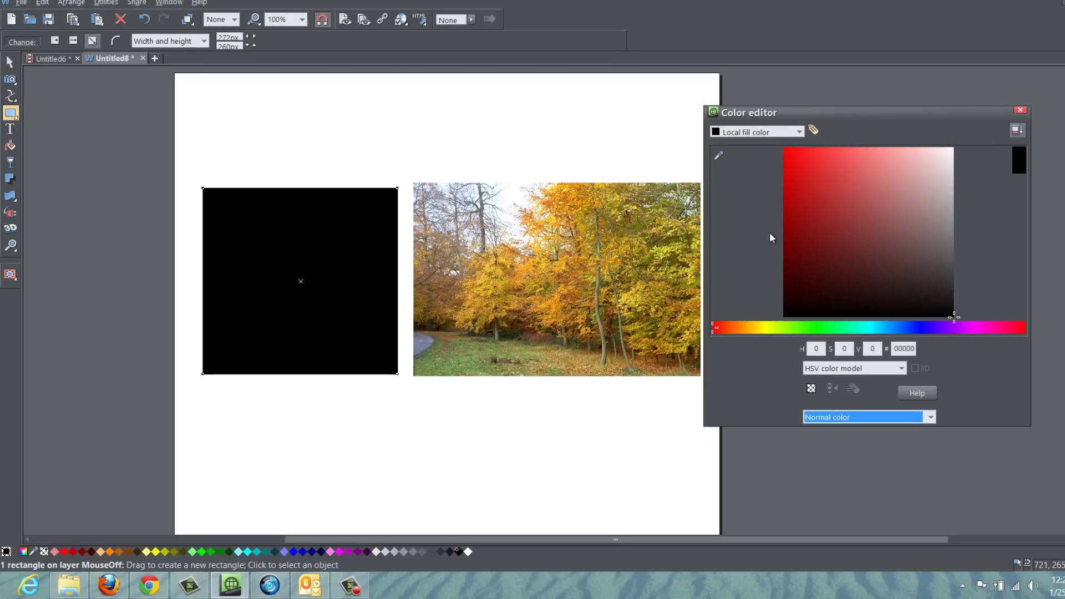
pyautogui.click(825, 231)
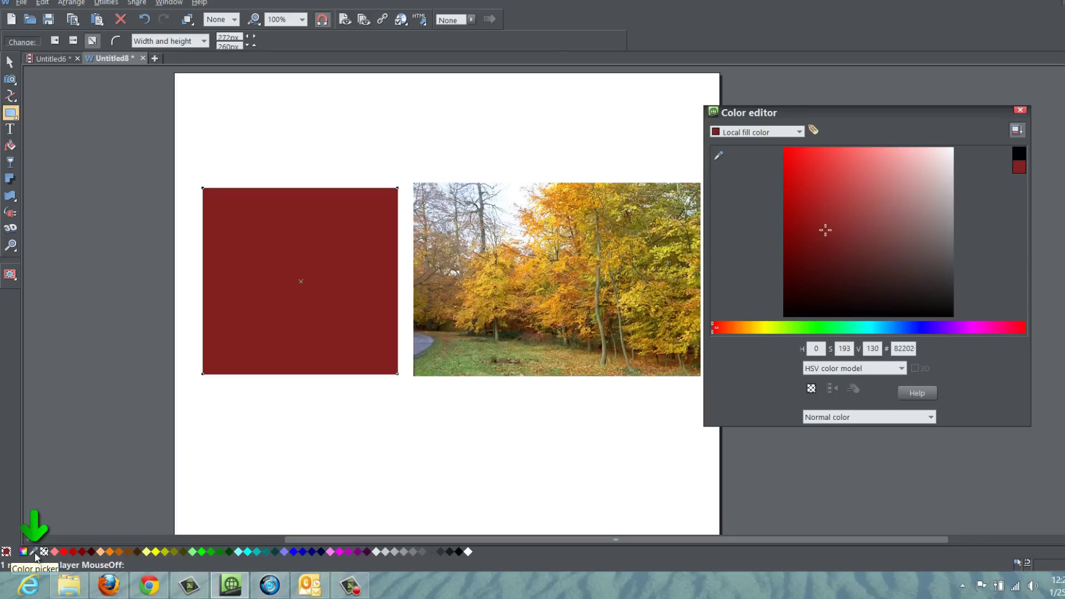
pyautogui.moveTo(832, 109); pyautogui.dragTo(844, 160)
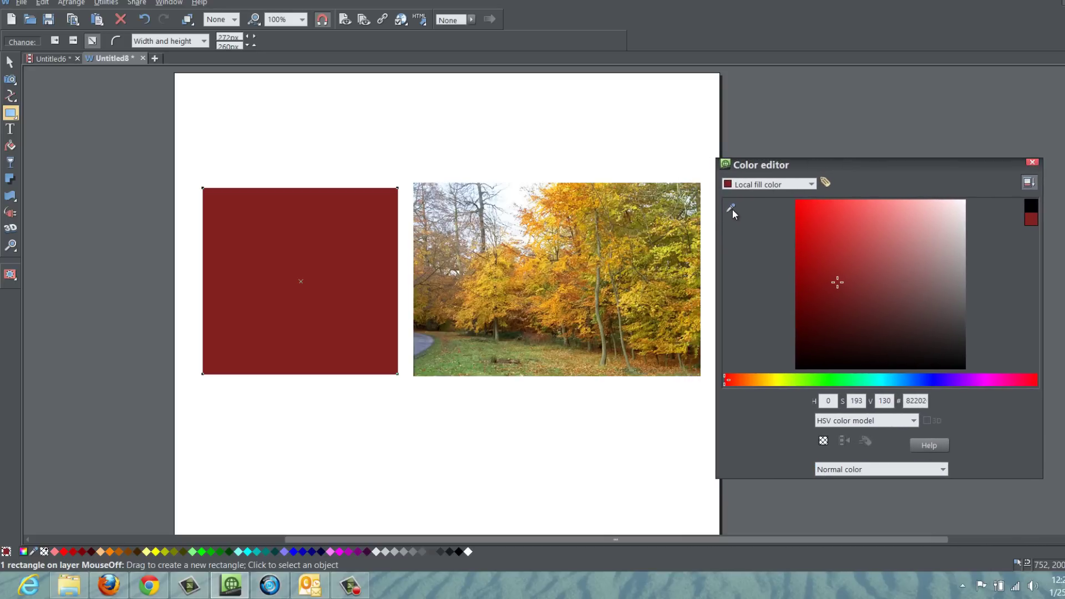
# Step: Fill the rectangle with an orange leaf colour from the photo (H 34.1, S 247, V 200) and close the editor
pyautogui.moveTo(731, 209); pyautogui.dragTo(570, 197)
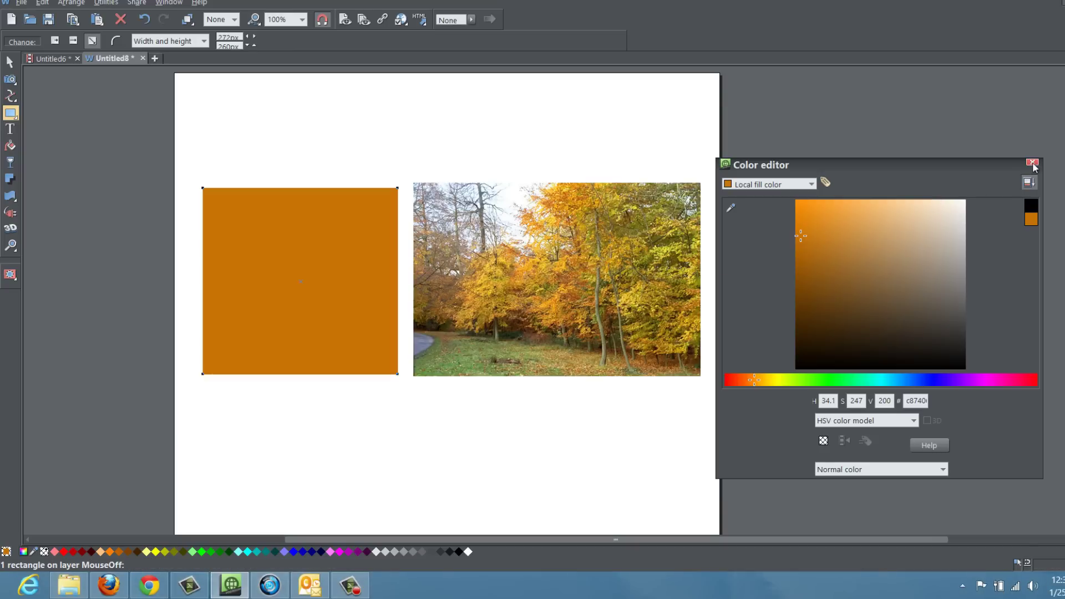
pyautogui.click(1033, 164)
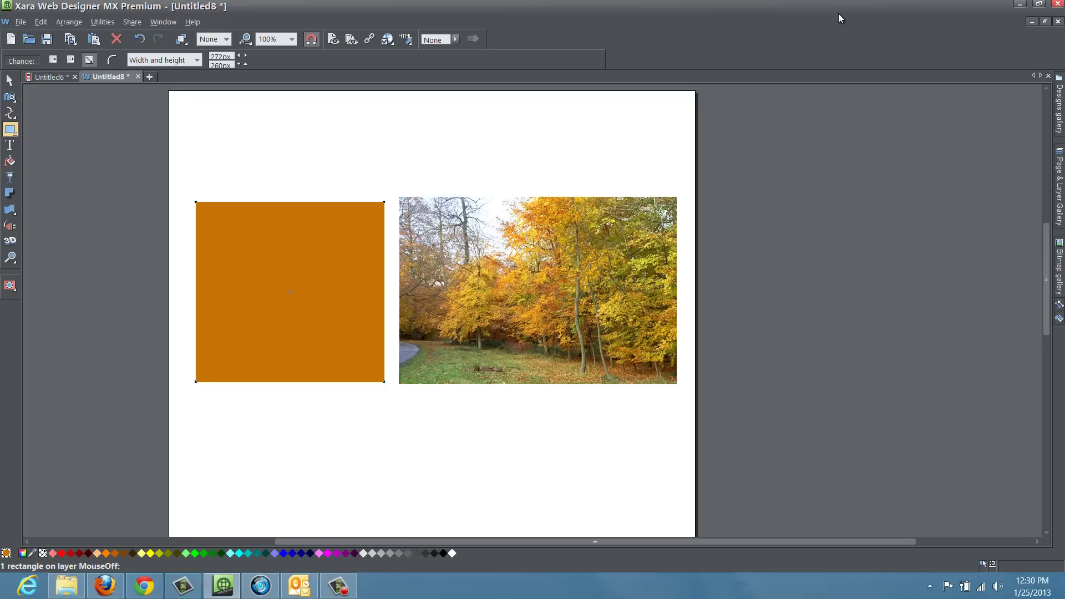
# Step: Restore the Xara window to a floating size at the top-left, then switch to Firefox
pyautogui.doubleClick(805, 10)
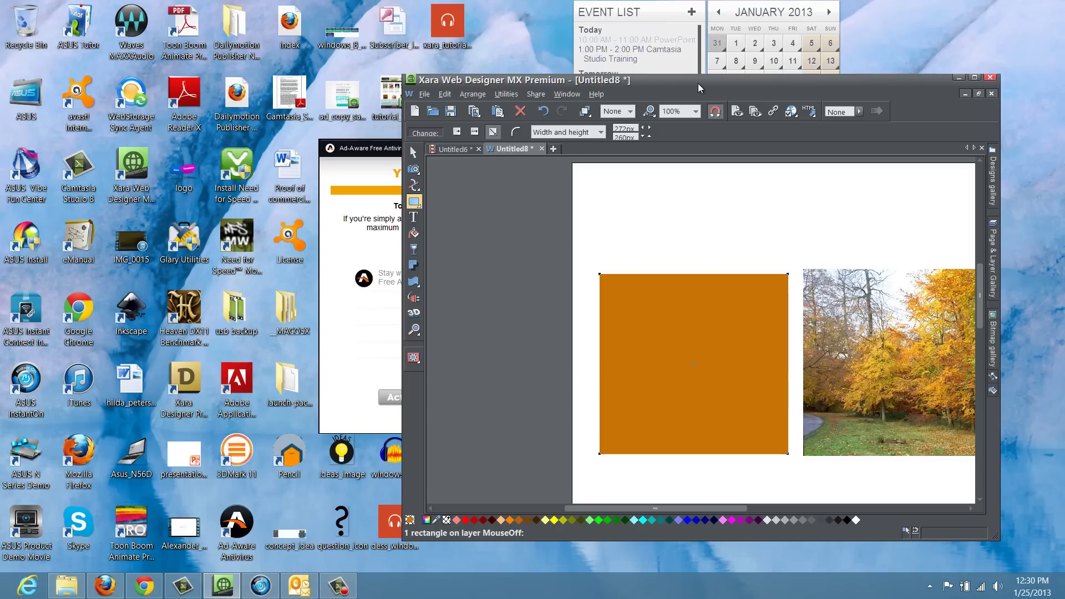
pyautogui.moveTo(698, 83); pyautogui.dragTo(256, 43)
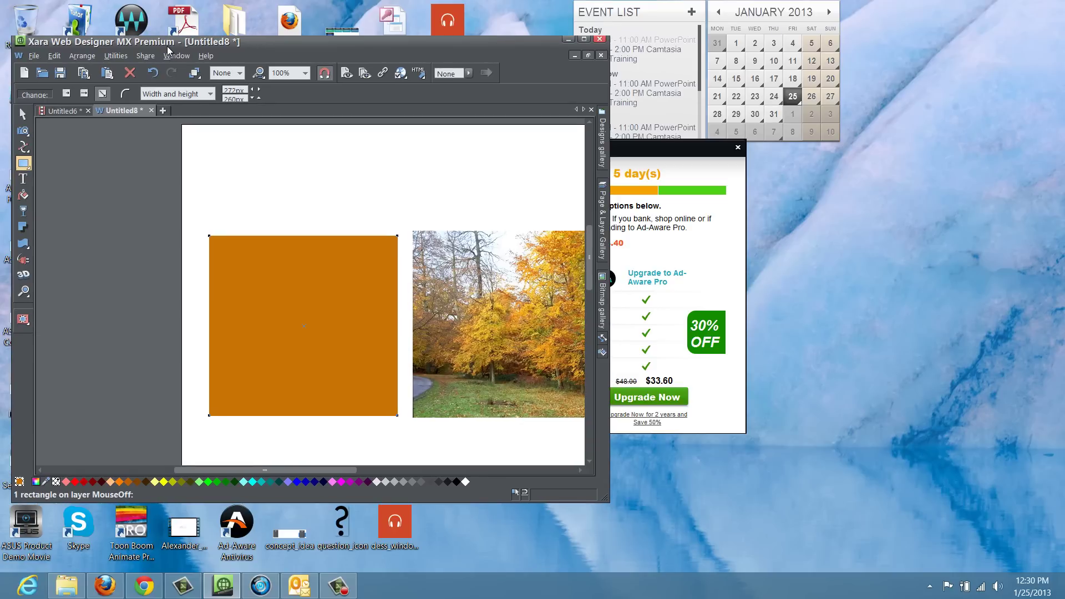
pyautogui.moveTo(168, 48); pyautogui.dragTo(1, 21)
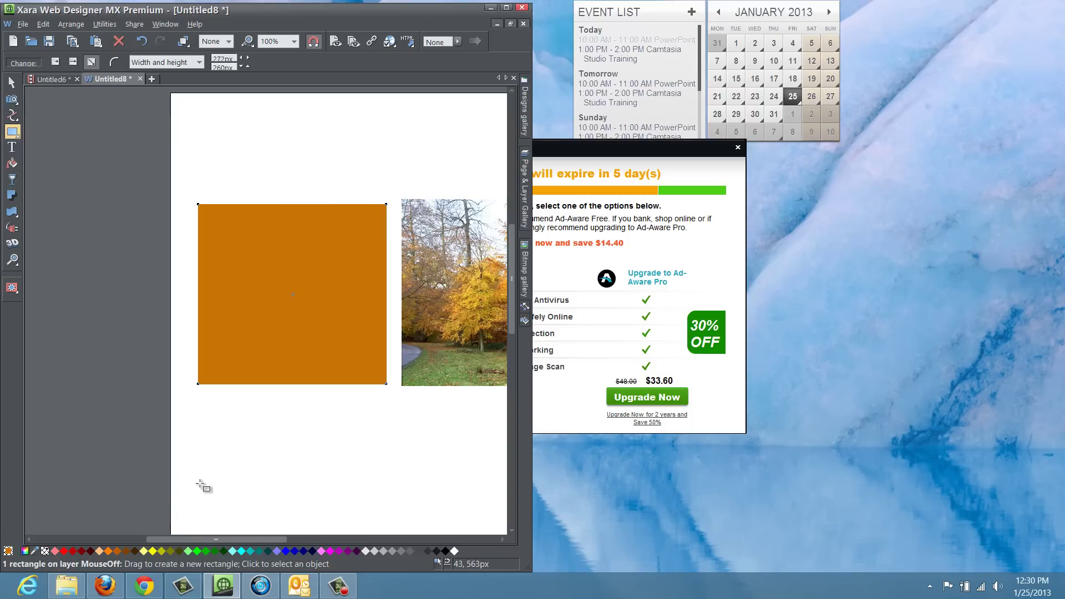
pyautogui.hotkey('alt', 'Tab')
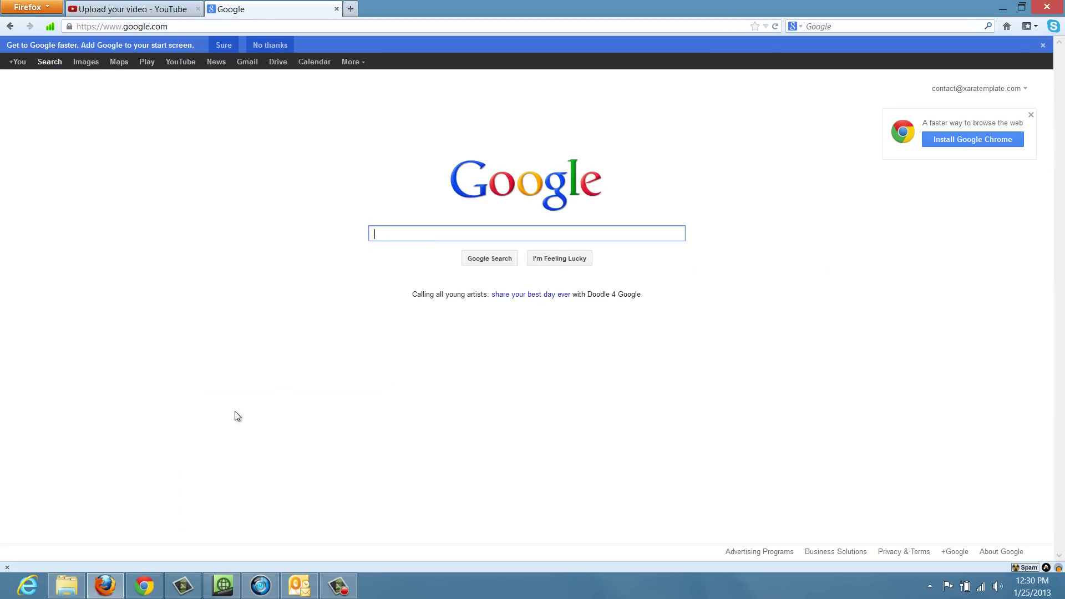
pyautogui.doubleClick(511, 5)
pyautogui.moveTo(465, 18); pyautogui.dragTo(1060, 22)
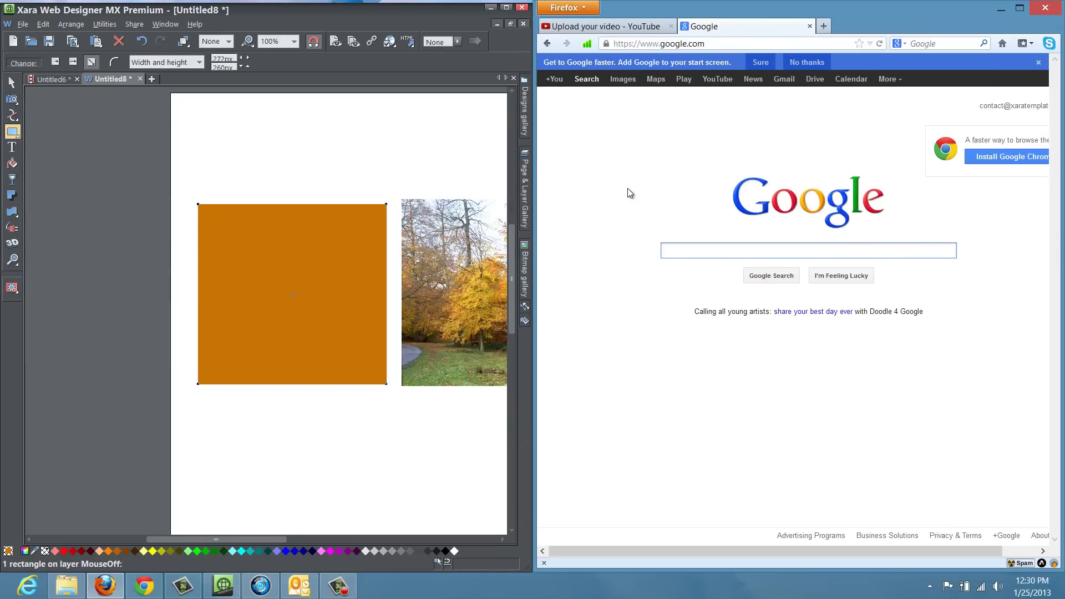
pyautogui.click(724, 44)
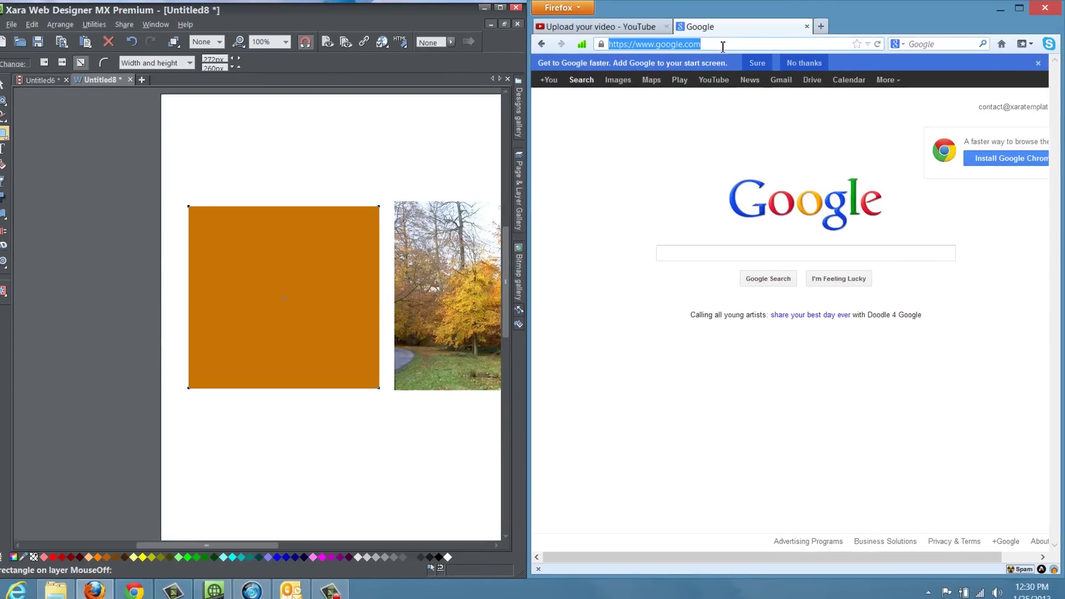
pyautogui.write('www.yahoo.com/')
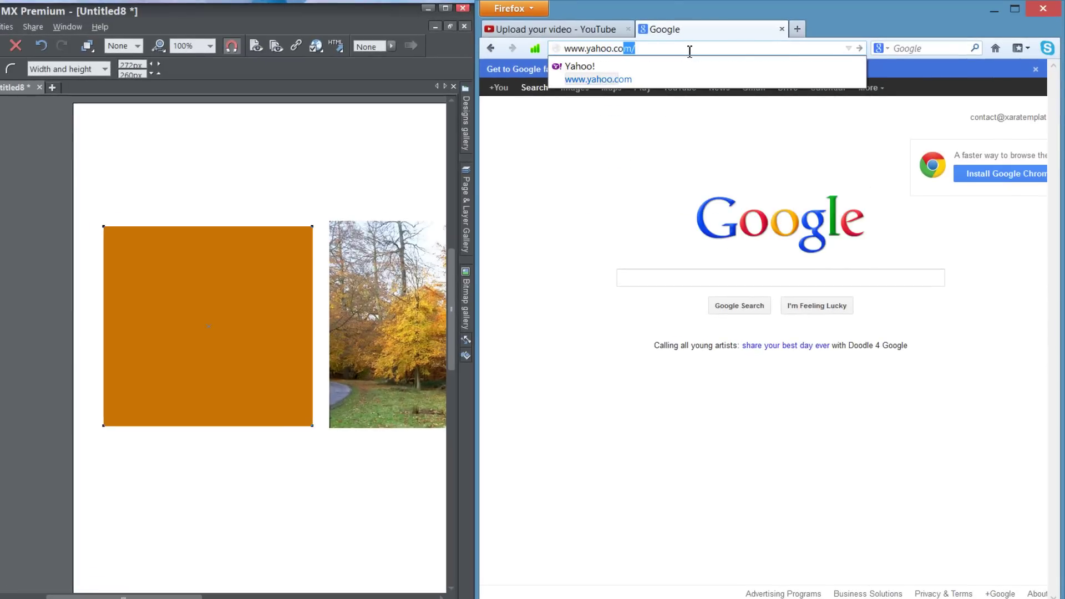
pyautogui.press('Return')
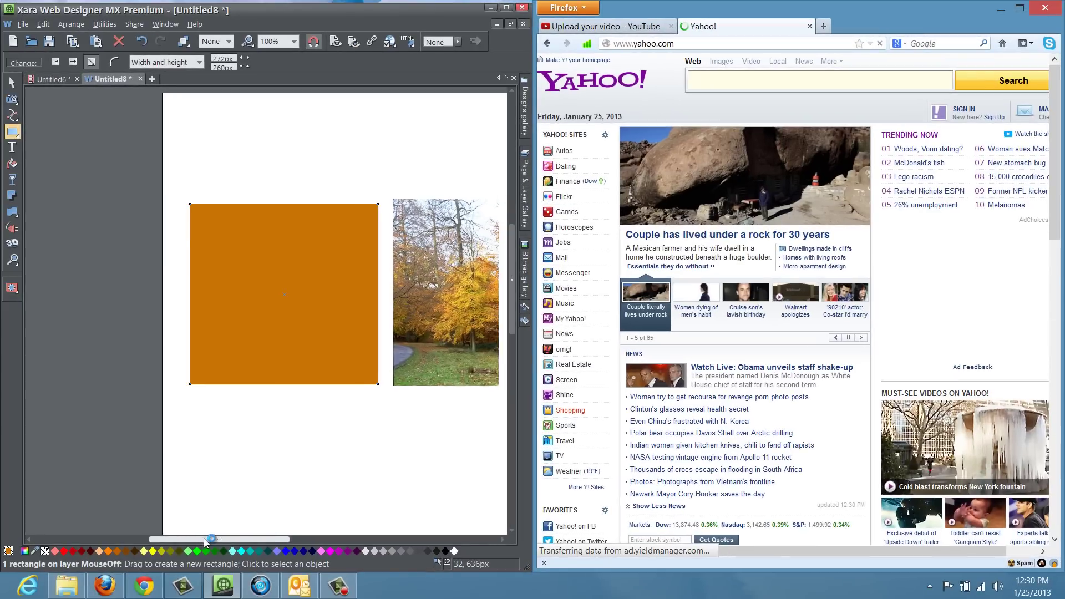
# Step: Maximize the Xara window so it fills the screen again
pyautogui.moveTo(205, 542); pyautogui.dragTo(240, 541)
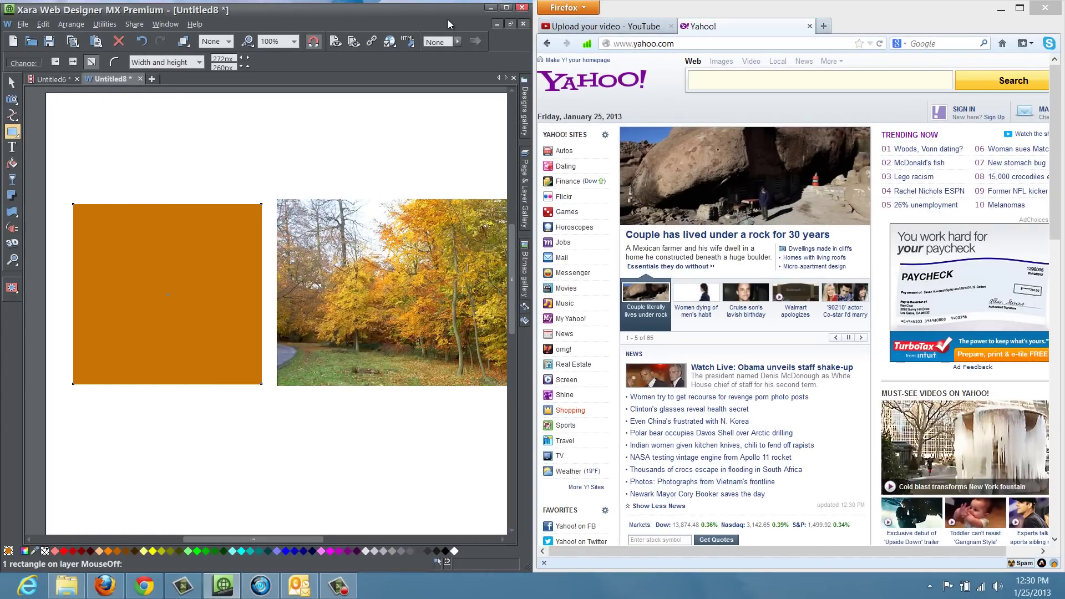
pyautogui.moveTo(421, 15); pyautogui.dragTo(415, 41)
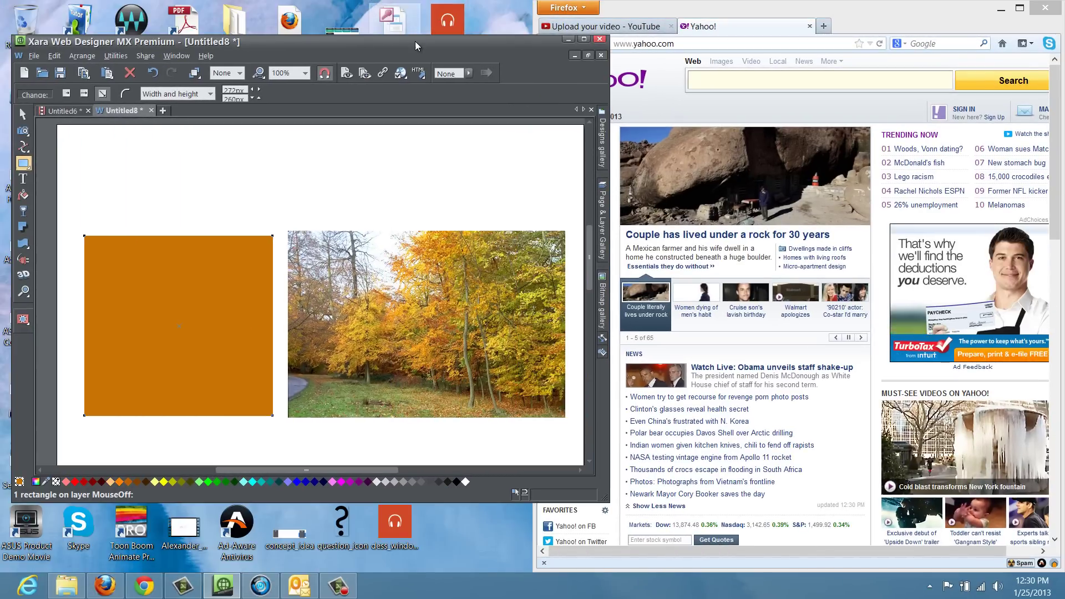
pyautogui.doubleClick(415, 41)
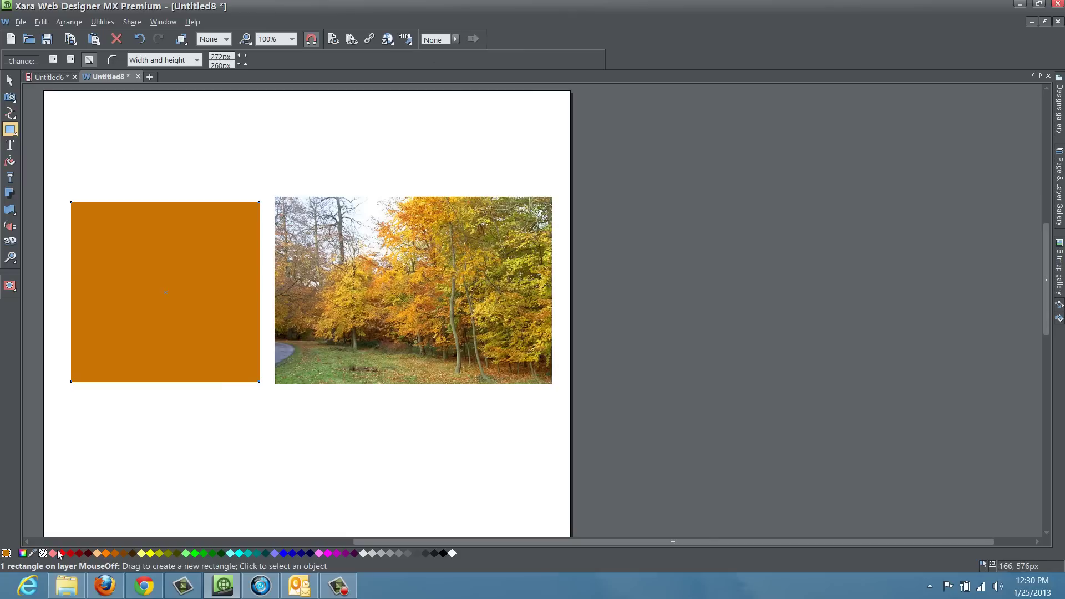
# Step: Reopen the Color editor on the orange fill and snap Xara to the left half beside Yahoo
pyautogui.click(23, 554)
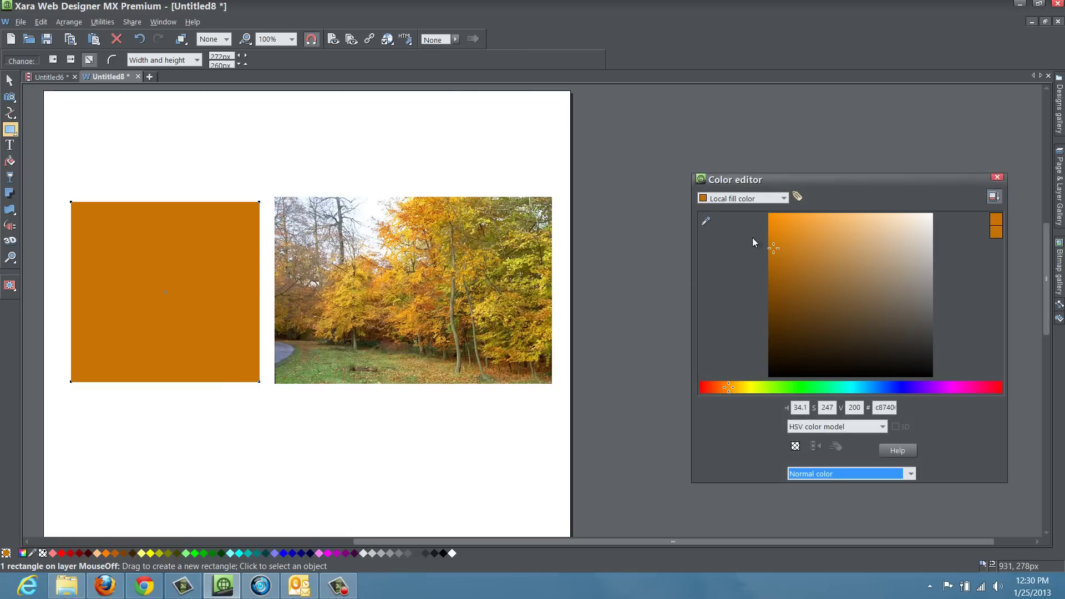
pyautogui.moveTo(806, 184); pyautogui.dragTo(187, 189)
pyautogui.doubleClick(649, 12)
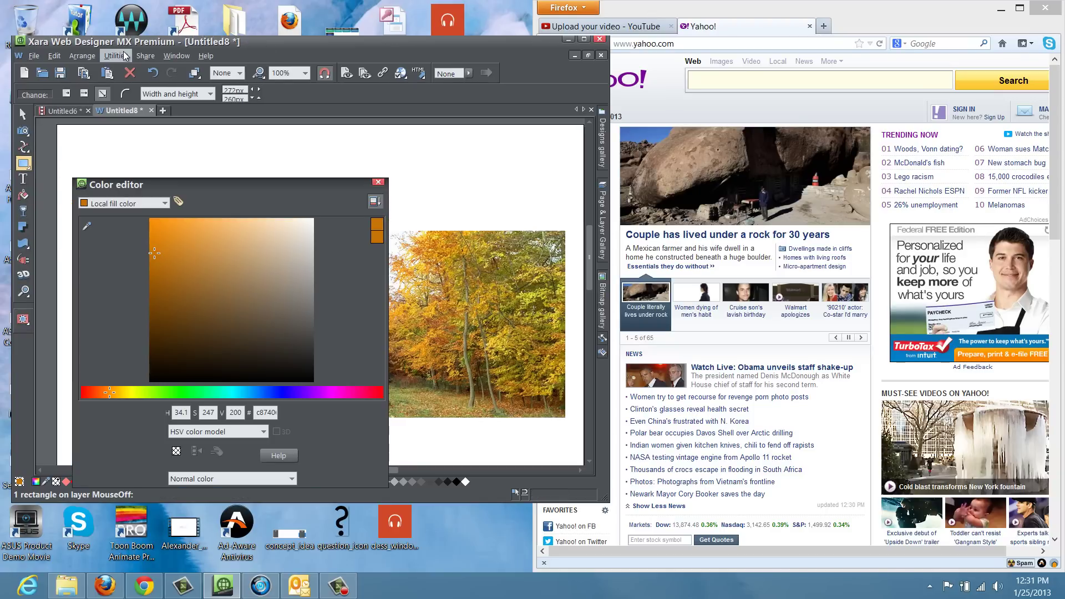
pyautogui.moveTo(133, 45); pyautogui.dragTo(3, 42)
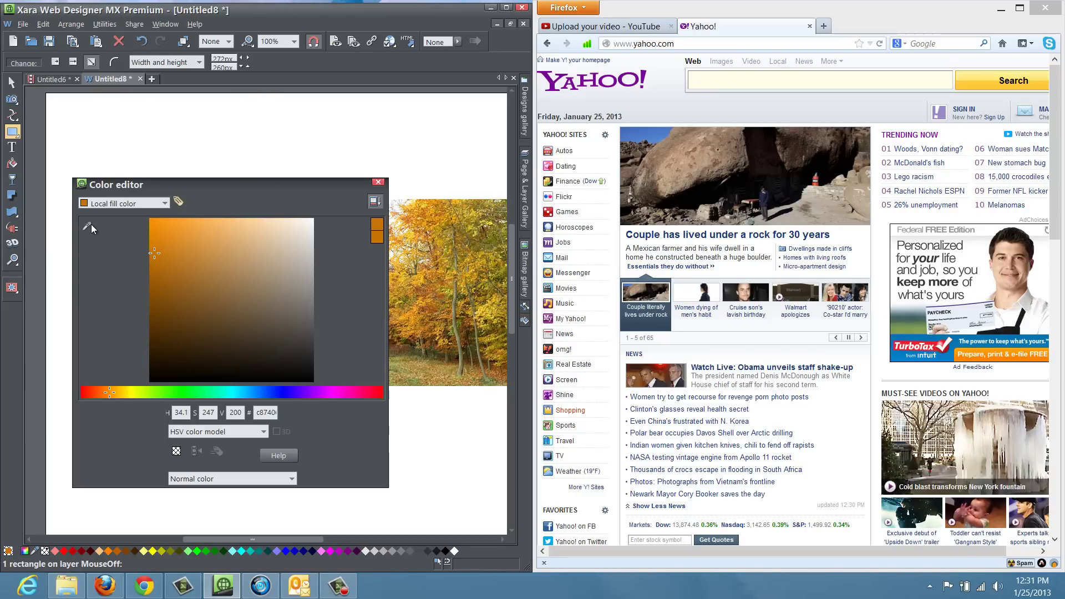
# Step: Fill the large rectangle with a light brown sampled from Yahoo's rock photo (H 24.1, S 96, V 183)
pyautogui.moveTo(88, 225); pyautogui.dragTo(631, 199)
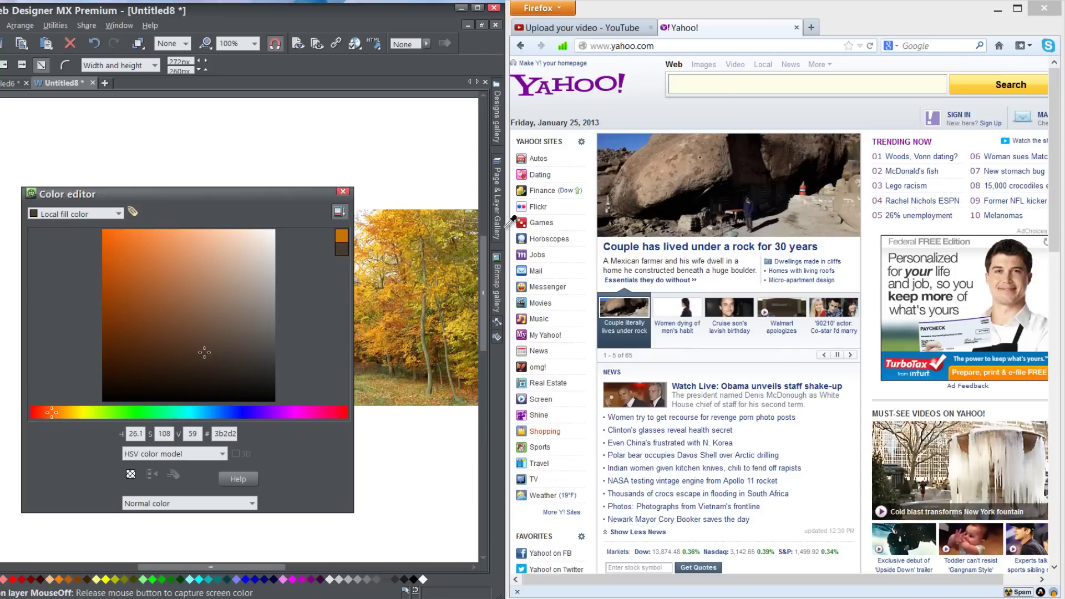
pyautogui.moveTo(511, 222); pyautogui.dragTo(646, 183)
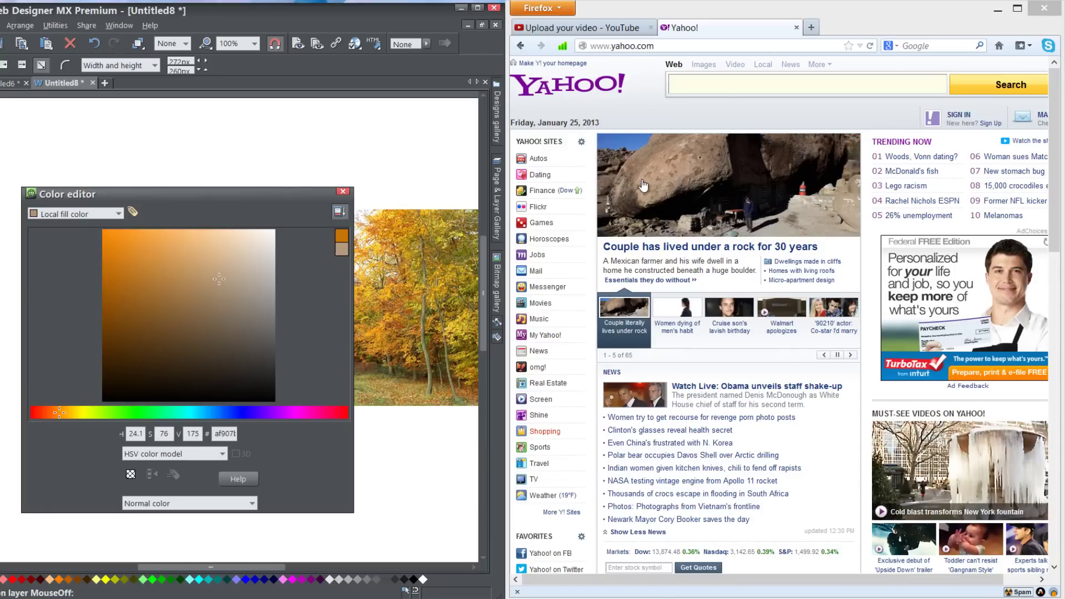
pyautogui.moveTo(225, 191); pyautogui.dragTo(419, 192)
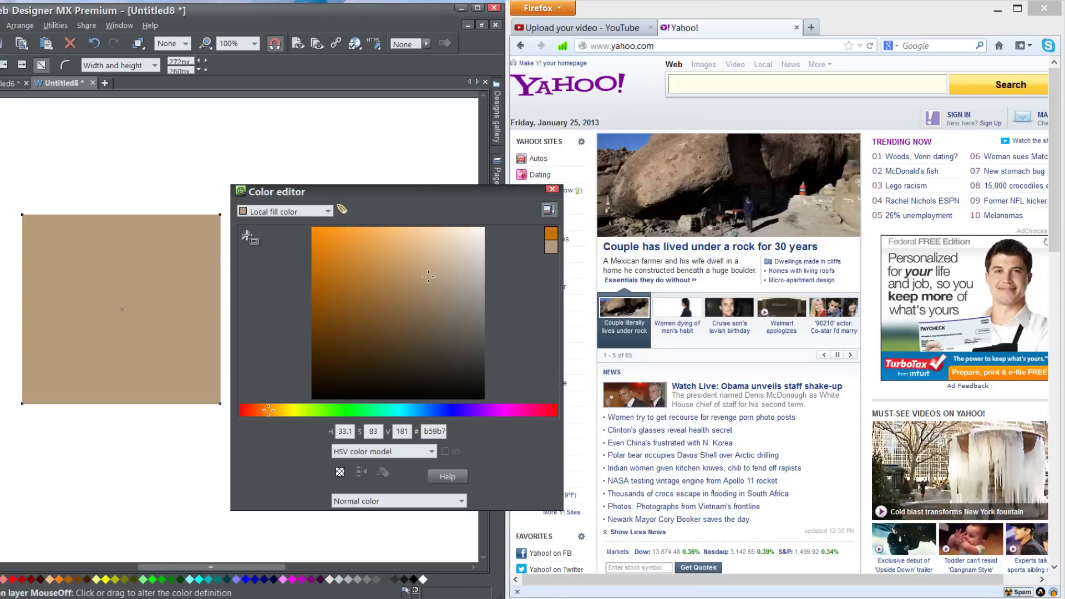
pyautogui.moveTo(247, 234); pyautogui.dragTo(670, 160)
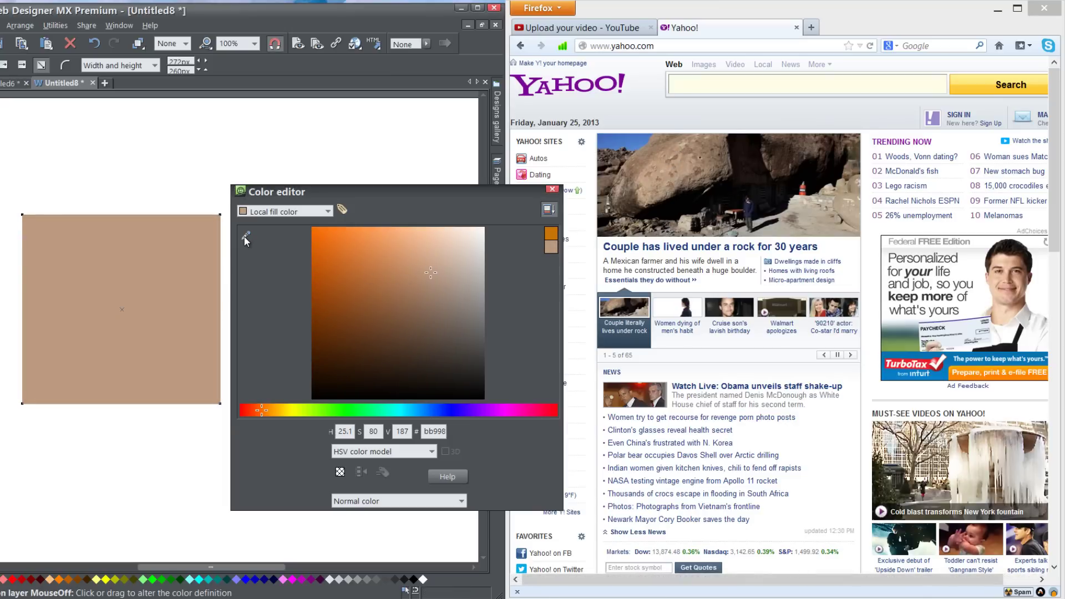
pyautogui.moveTo(246, 237); pyautogui.dragTo(687, 168)
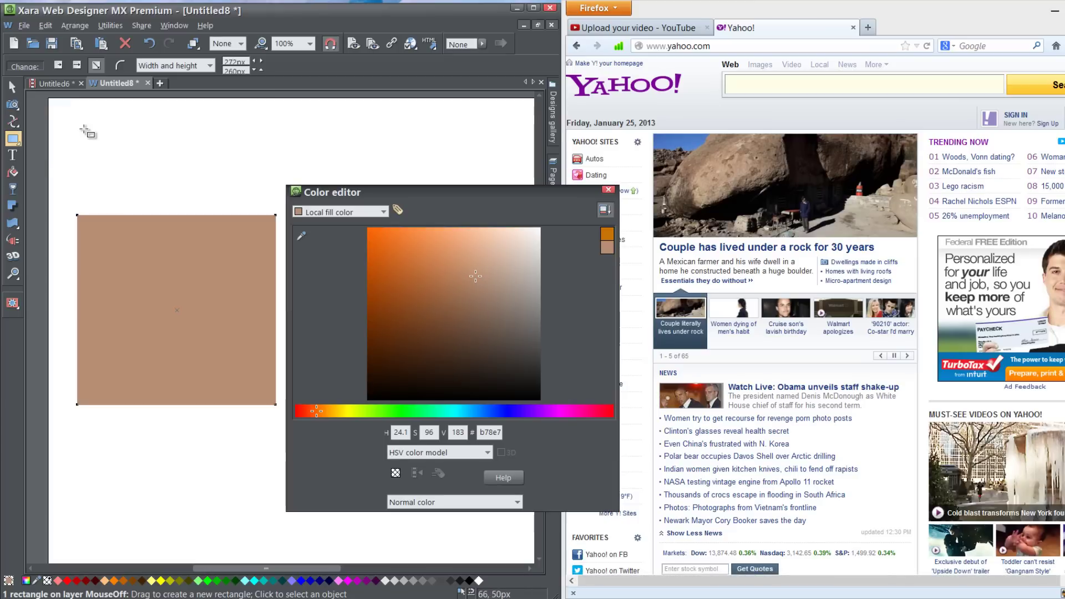
# Step: Add a dark brown small rectangle and a beige one (H 36.1, S 50, V 211) side by side
pyautogui.moveTo(158, 199); pyautogui.dragTo(159, 201)
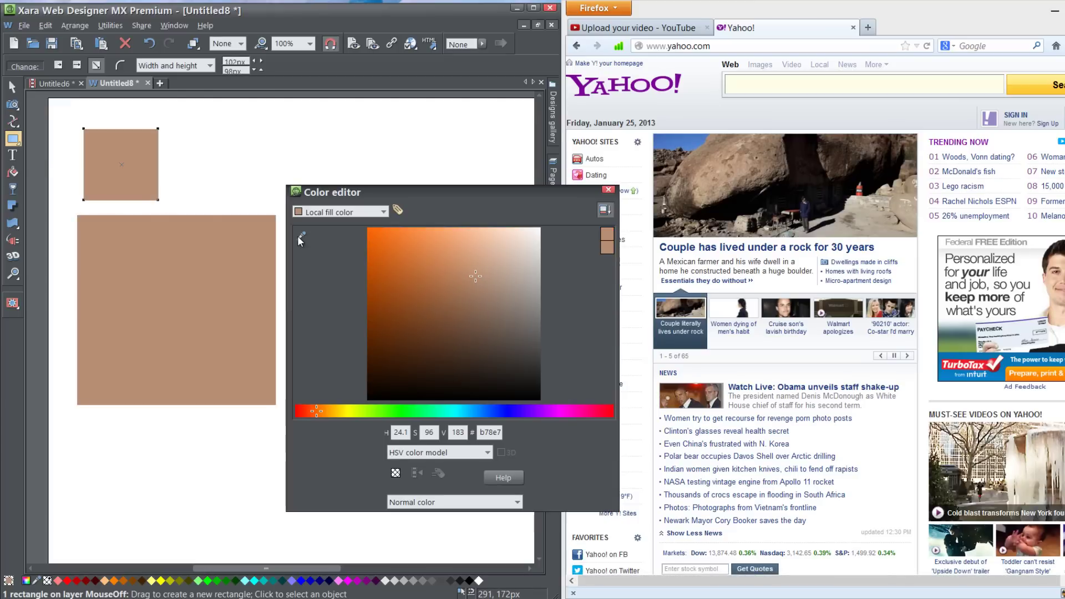
pyautogui.moveTo(299, 239); pyautogui.dragTo(781, 154)
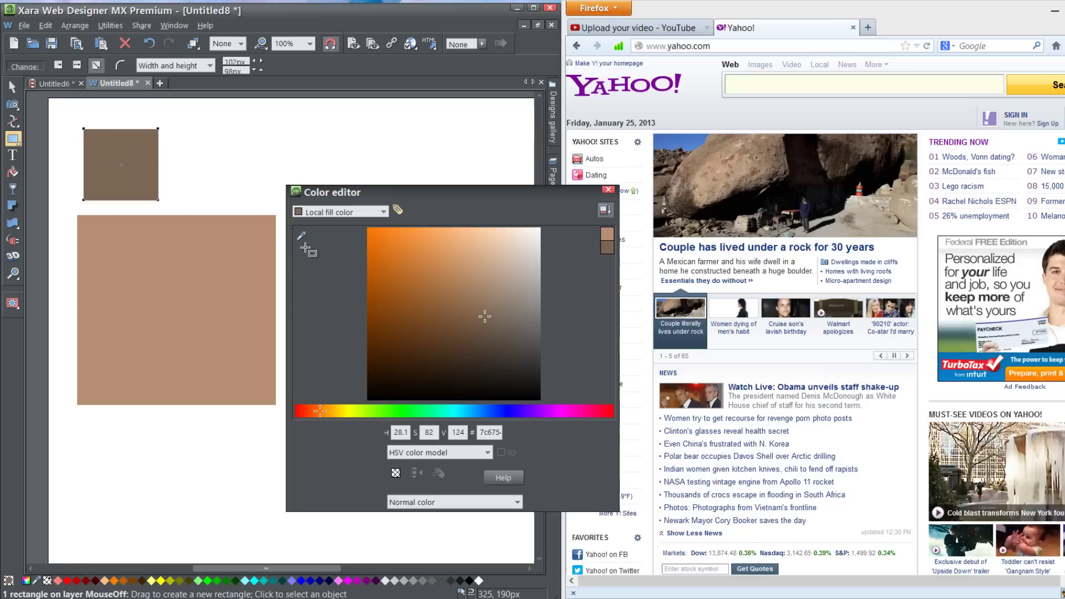
pyautogui.moveTo(214, 179); pyautogui.dragTo(728, 162)
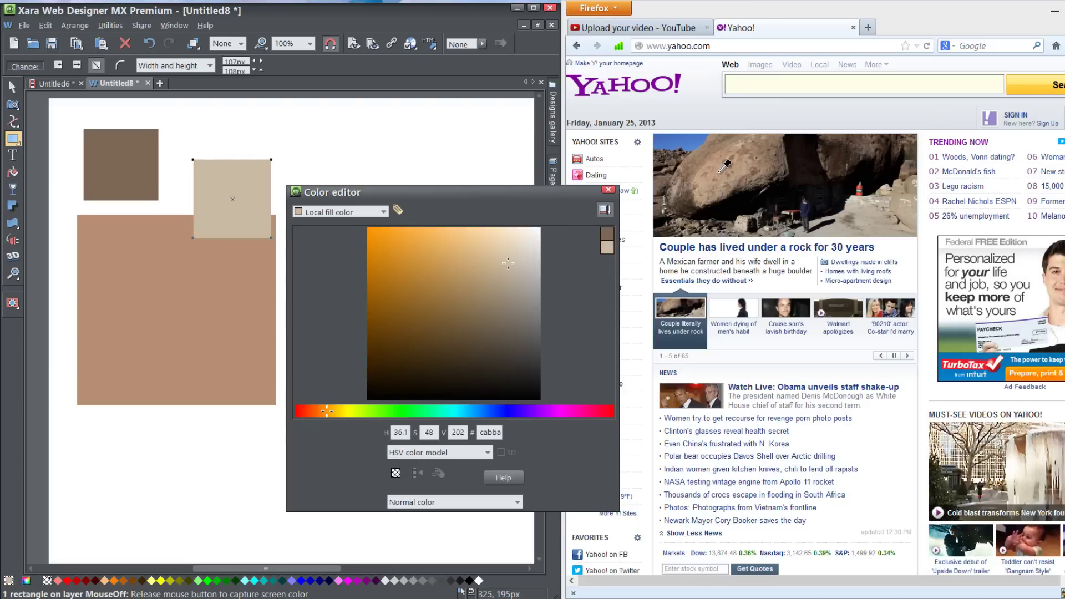
pyautogui.click(13, 87)
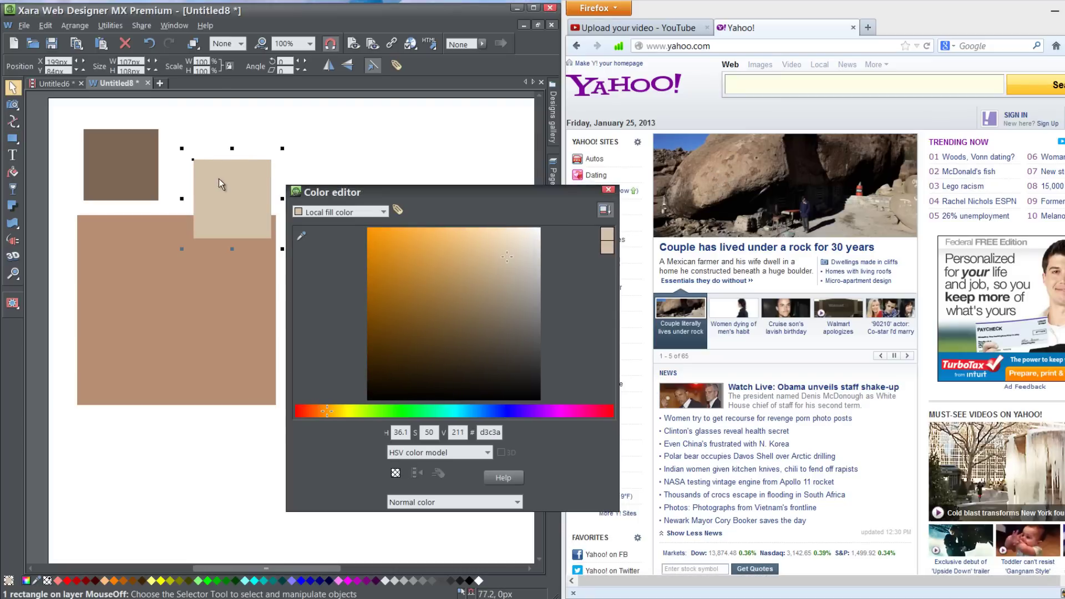
pyautogui.moveTo(228, 183); pyautogui.dragTo(200, 147)
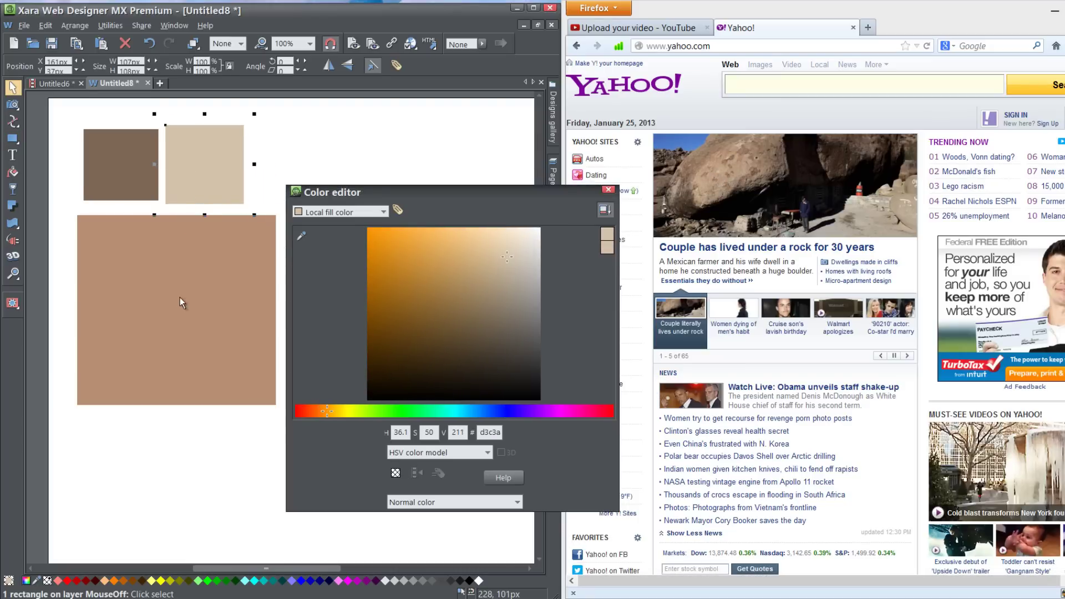